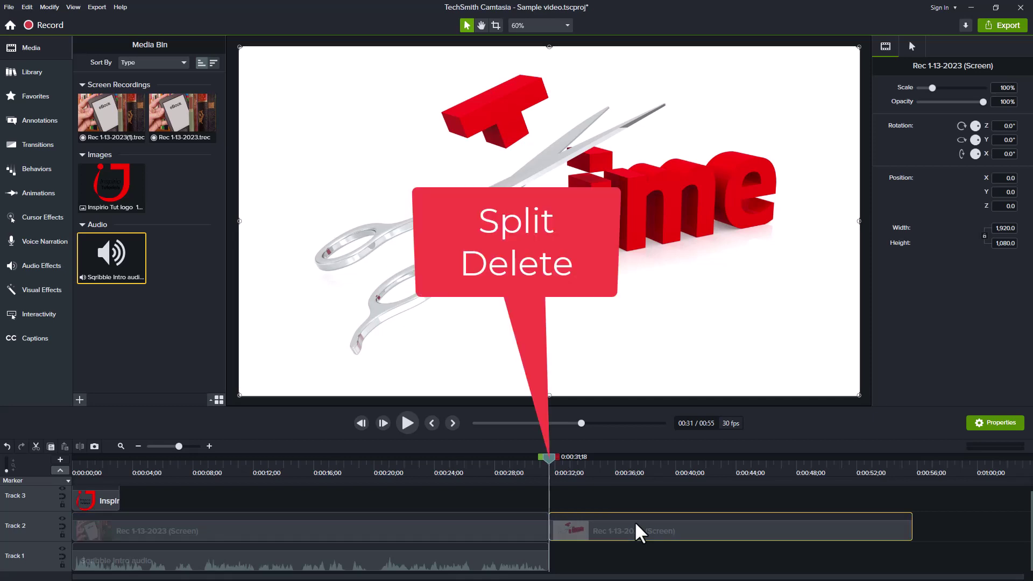
# - Delete the Track 2 screen recording piece after the 0:31 split
pyautogui.press('Delete')
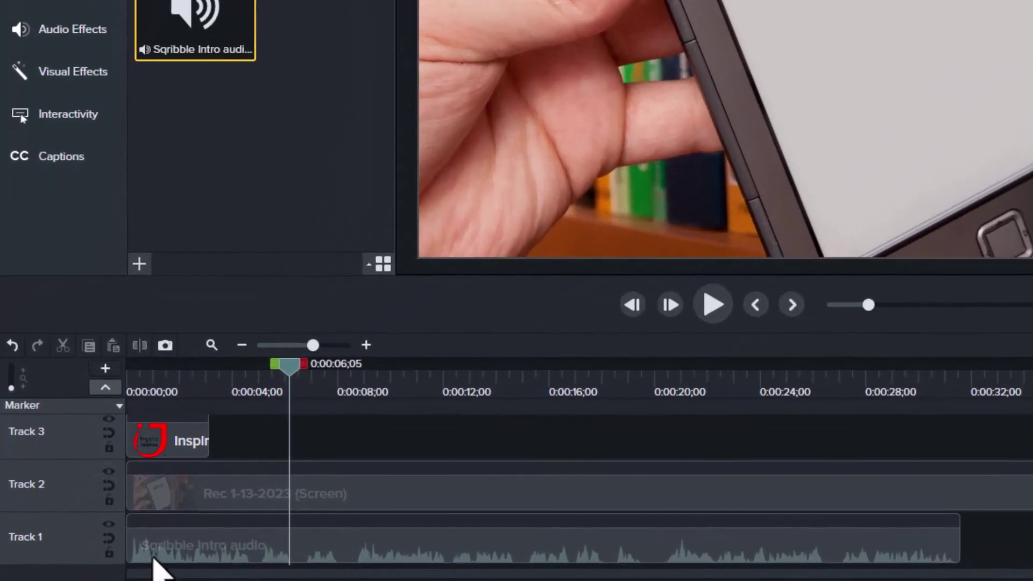
pyautogui.click(154, 556)
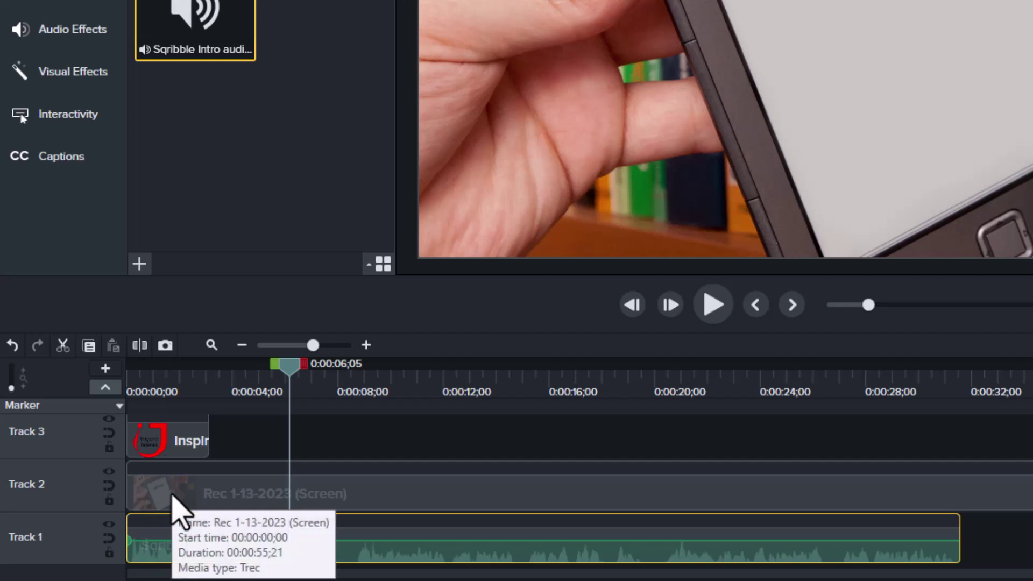
pyautogui.click(180, 509)
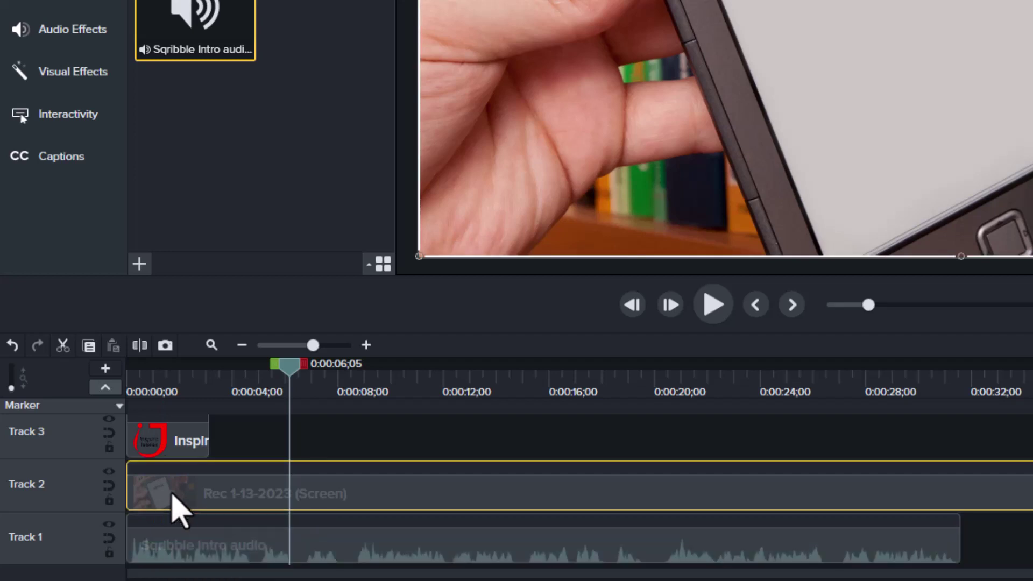
pyautogui.click(179, 464)
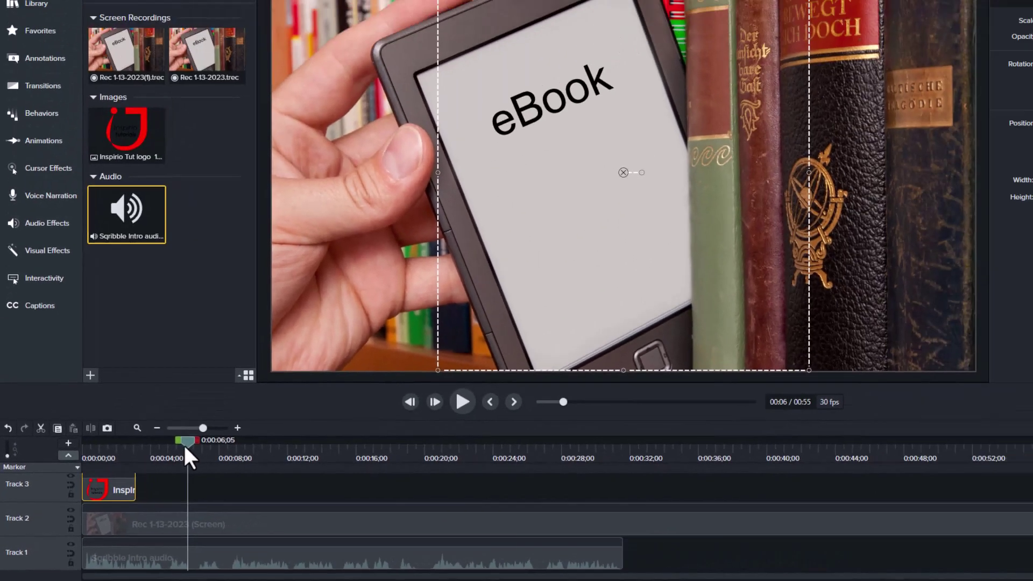
pyautogui.moveTo(183, 446); pyautogui.dragTo(86, 478)
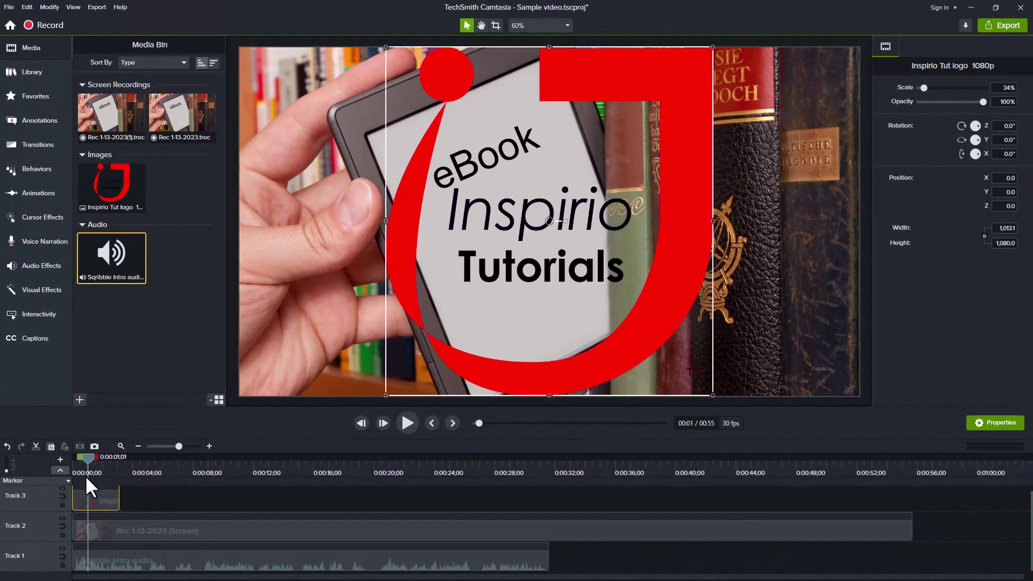
# - Scrub the playhead to 0:00:31;18, where the Track 1 intro audio ends
pyautogui.click(158, 464)
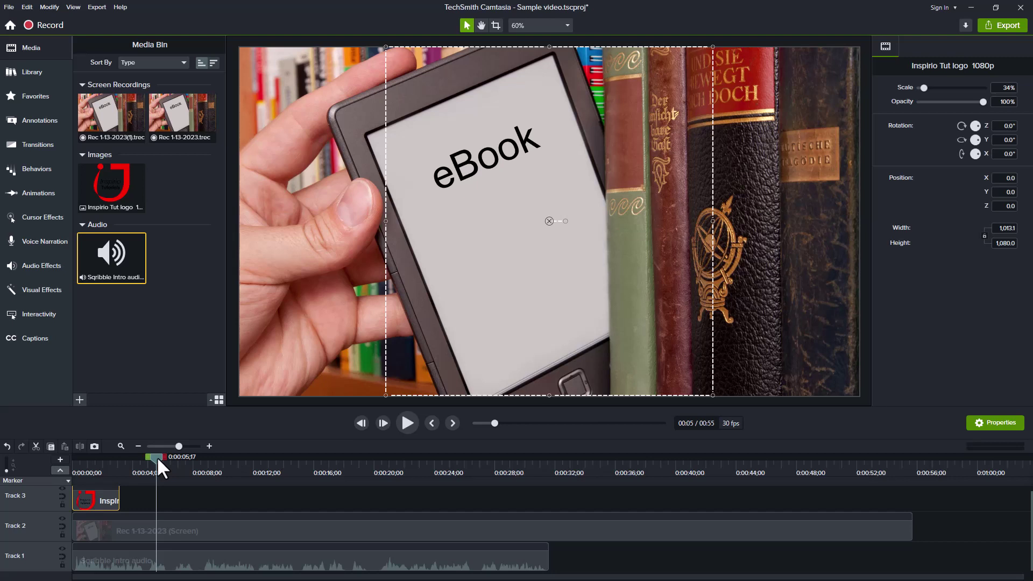
pyautogui.moveTo(157, 457); pyautogui.dragTo(724, 461)
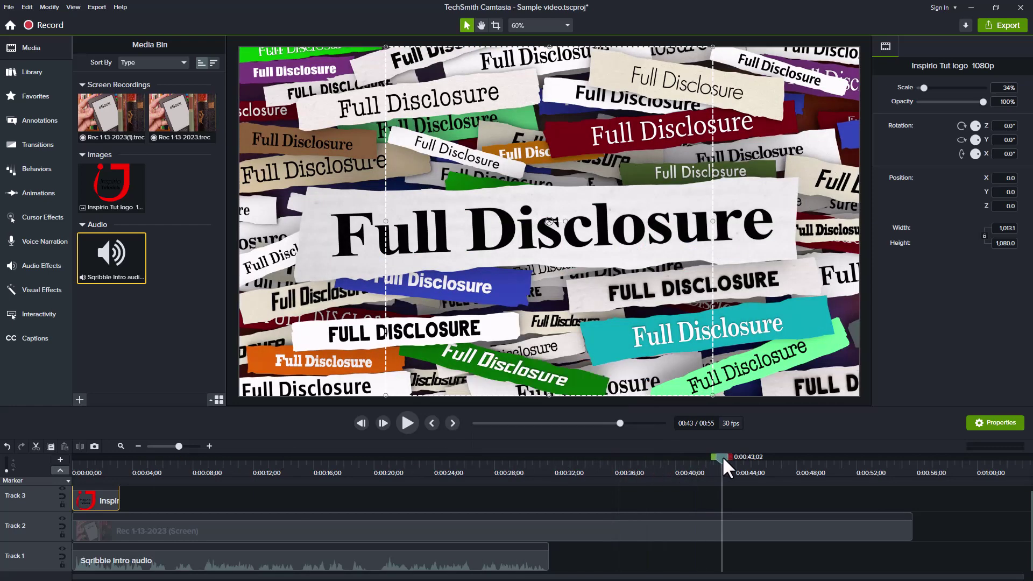
pyautogui.moveTo(718, 456)
pyautogui.mouseDown()
pyautogui.moveTo(663, 461)
pyautogui.moveTo(571, 499)
pyautogui.mouseUp()
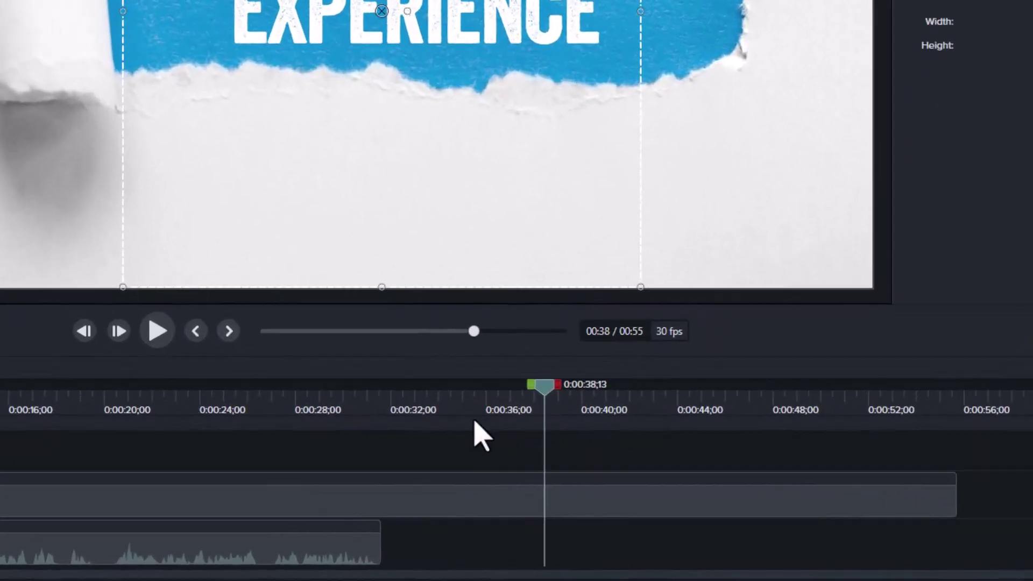
pyautogui.moveTo(374, 439); pyautogui.dragTo(338, 442)
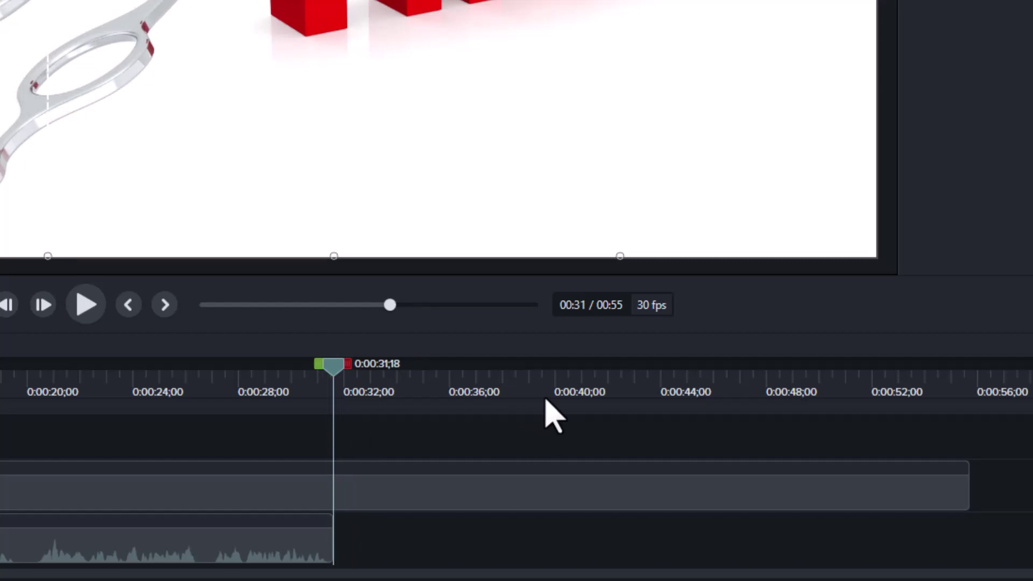
# - Split the Track 2 recording at 0:31;18 and delete the piece after the split
pyautogui.click(380, 488)
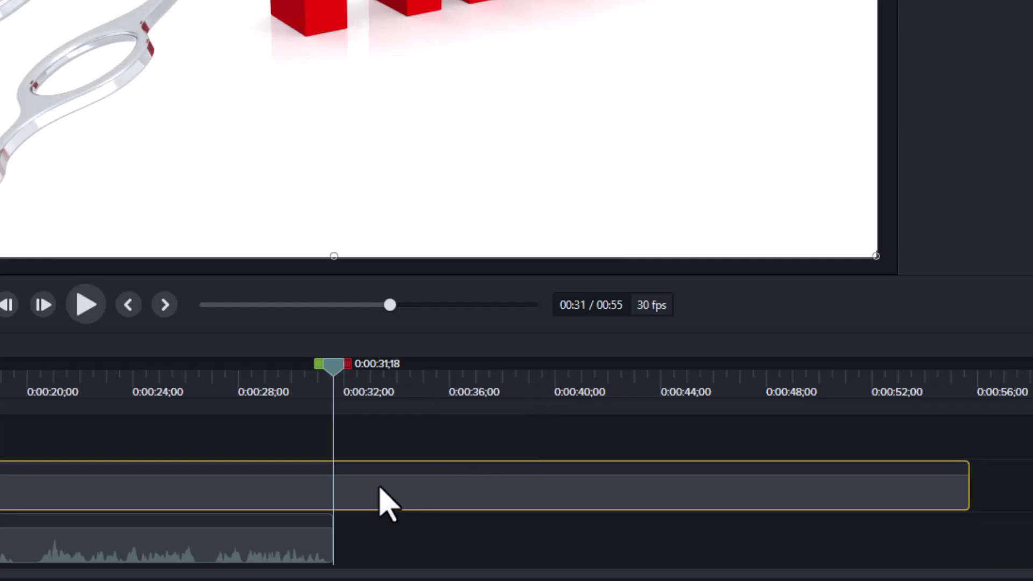
pyautogui.press('s')
pyautogui.click(283, 501)
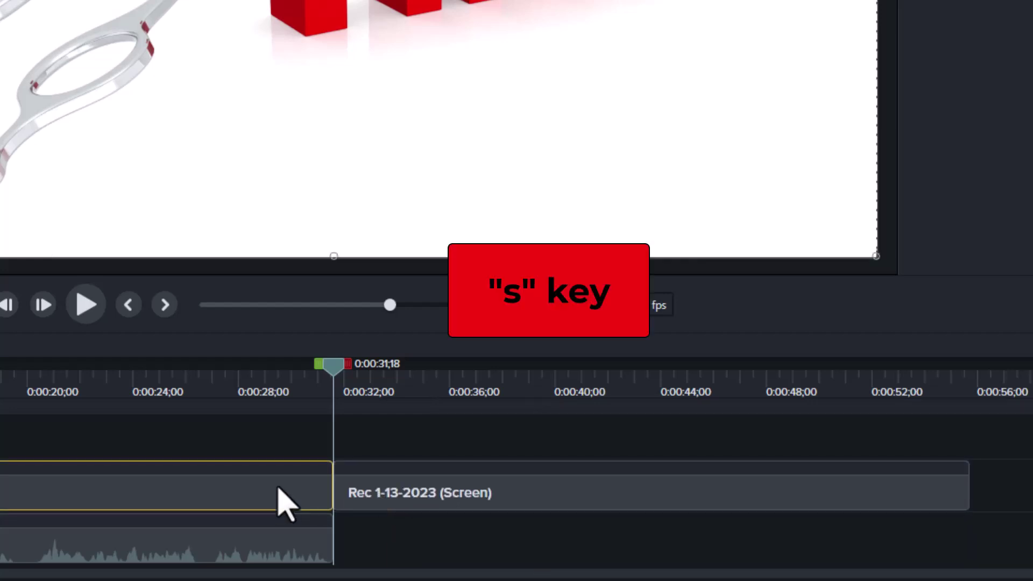
pyautogui.click(489, 495)
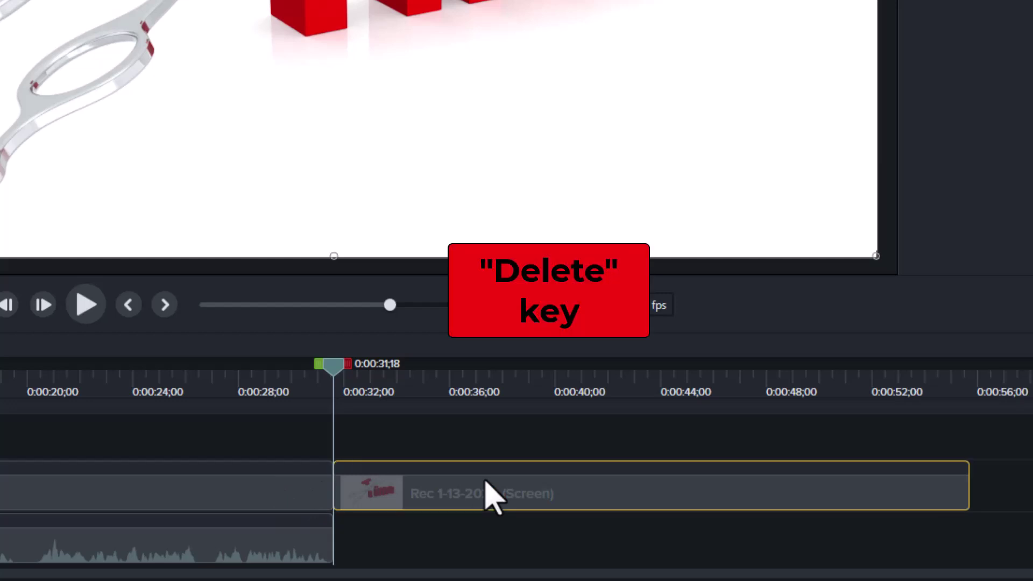
pyautogui.press('Delete')
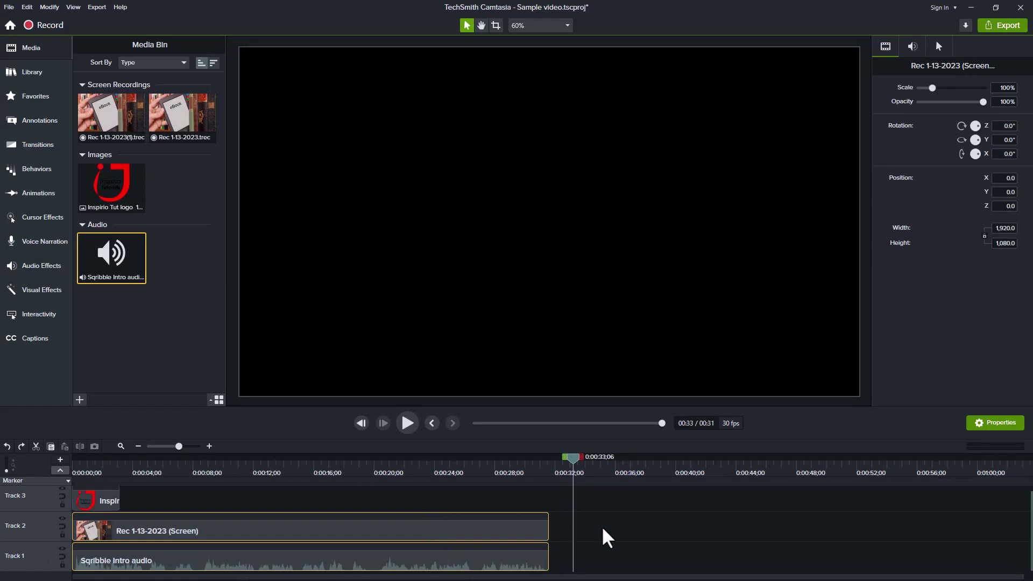
# - Deselect the clips and move the playhead back to 0:00:04;26
pyautogui.click(608, 553)
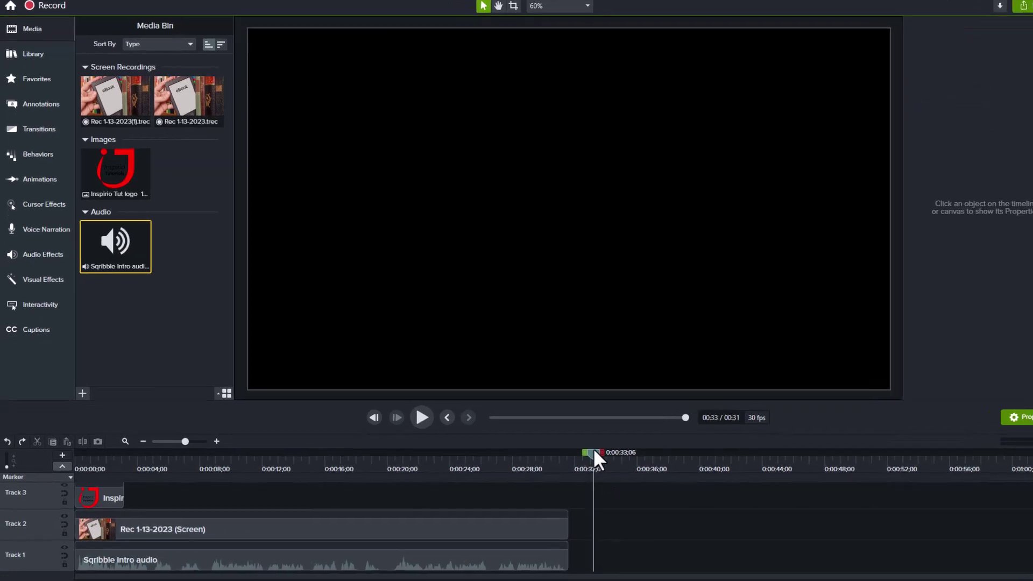
pyautogui.moveTo(574, 458); pyautogui.dragTo(508, 457)
pyautogui.moveTo(750, 424); pyautogui.dragTo(295, 454)
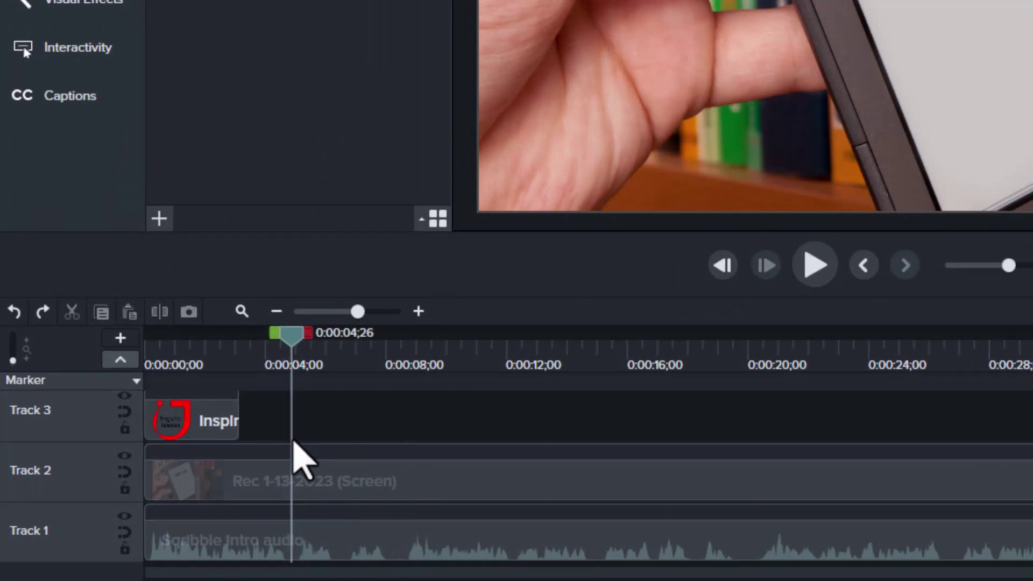
# - Split the Track 2 recording and Track 1 intro audio together at 0:04;26
pyautogui.keyDown('shift'); pyautogui.click(611, 491); pyautogui.keyUp('shift')
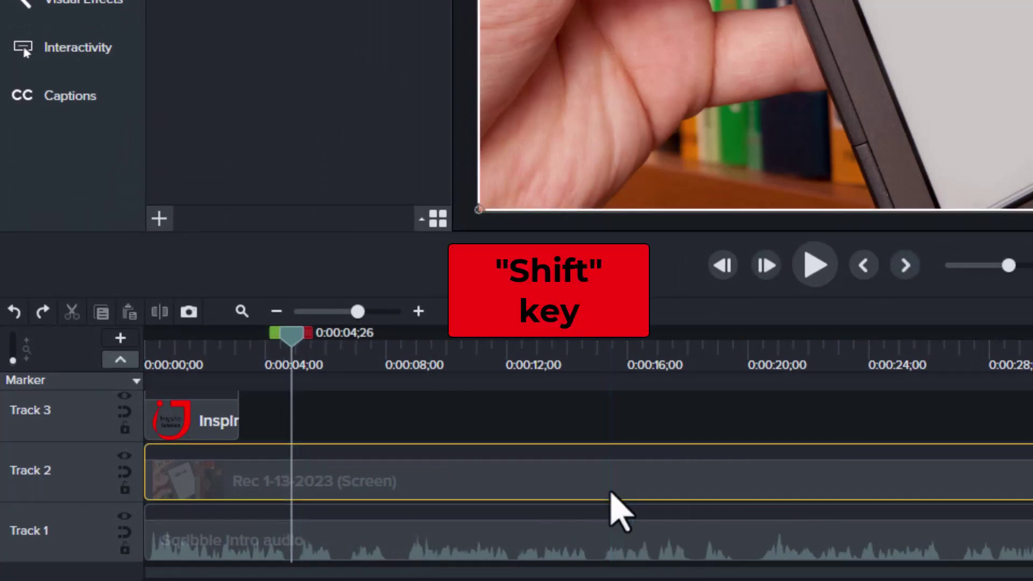
pyautogui.keyDown('shift'); pyautogui.click(603, 542); pyautogui.keyUp('shift')
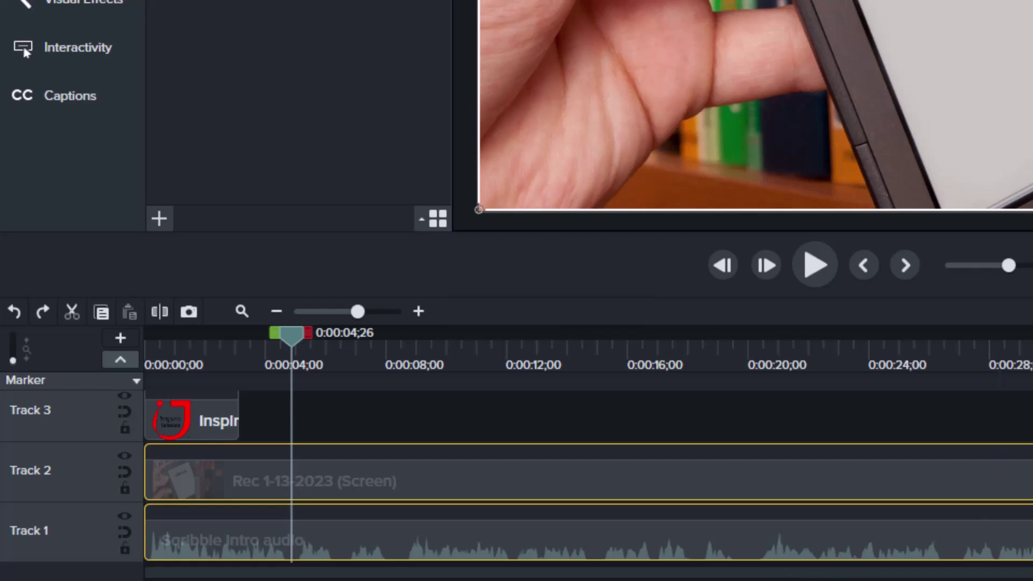
pyautogui.press('s')
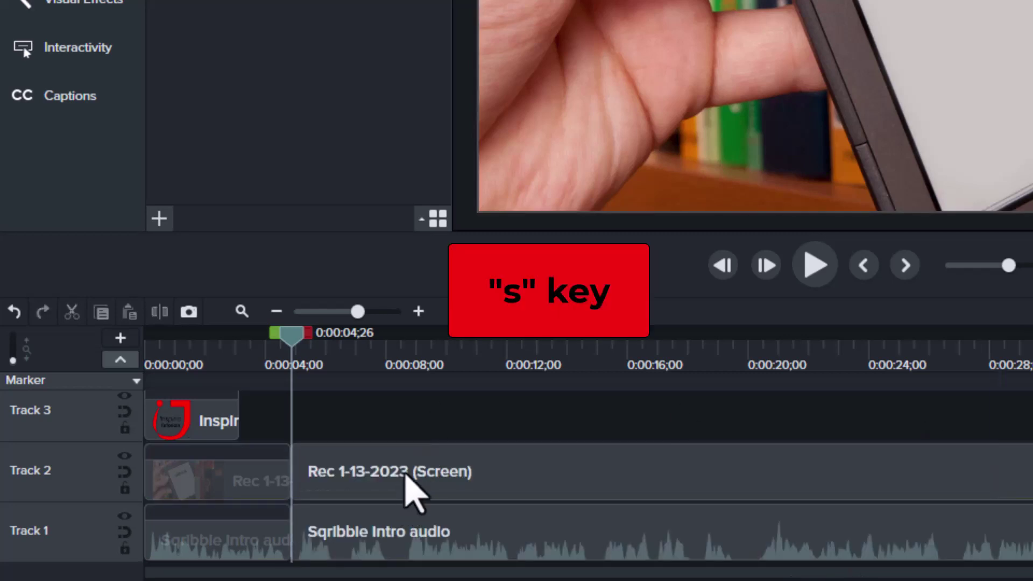
# - Select both right-hand pieces and move the playhead to about eight seconds
pyautogui.click(405, 473)
pyautogui.click(409, 531)
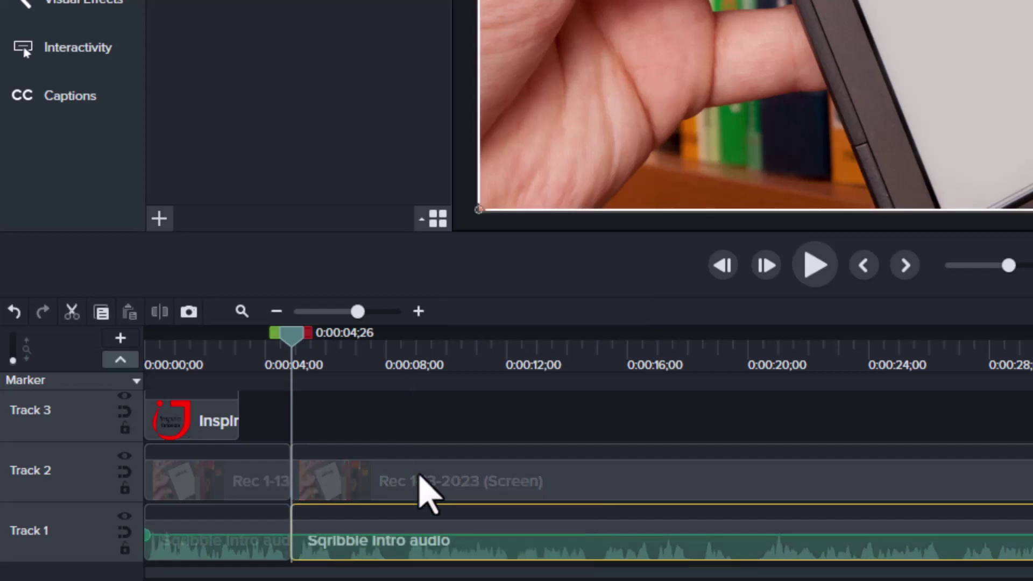
pyautogui.click(426, 492)
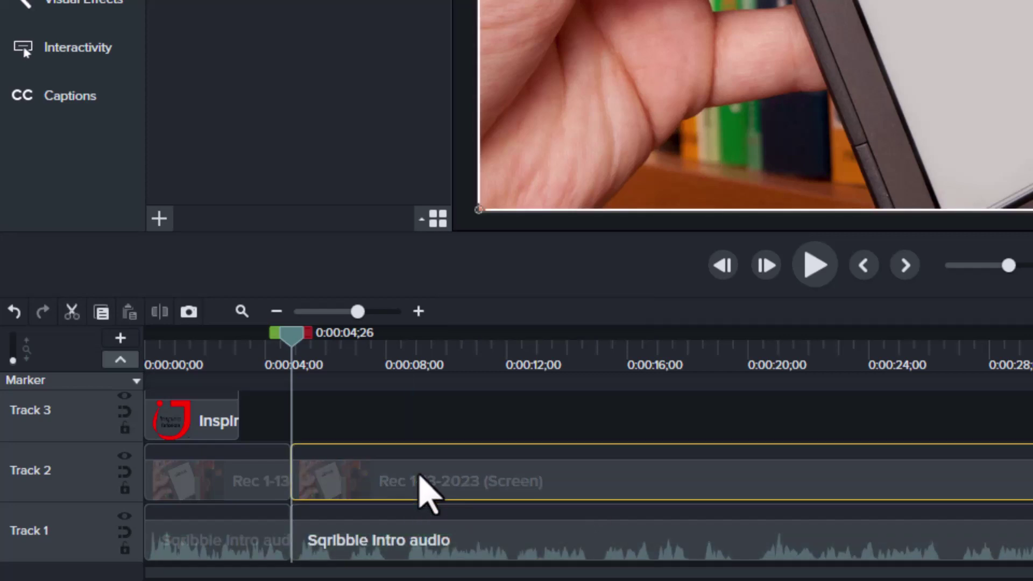
pyautogui.keyDown('ctrl'); pyautogui.click(421, 537); pyautogui.keyUp('ctrl')
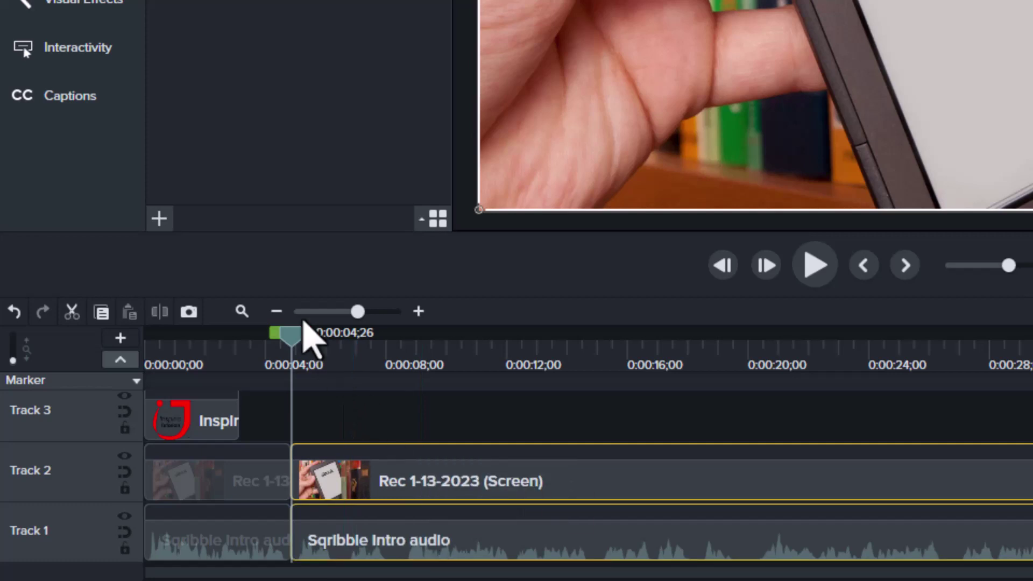
pyautogui.moveTo(312, 336); pyautogui.dragTo(412, 341)
pyautogui.press('s')
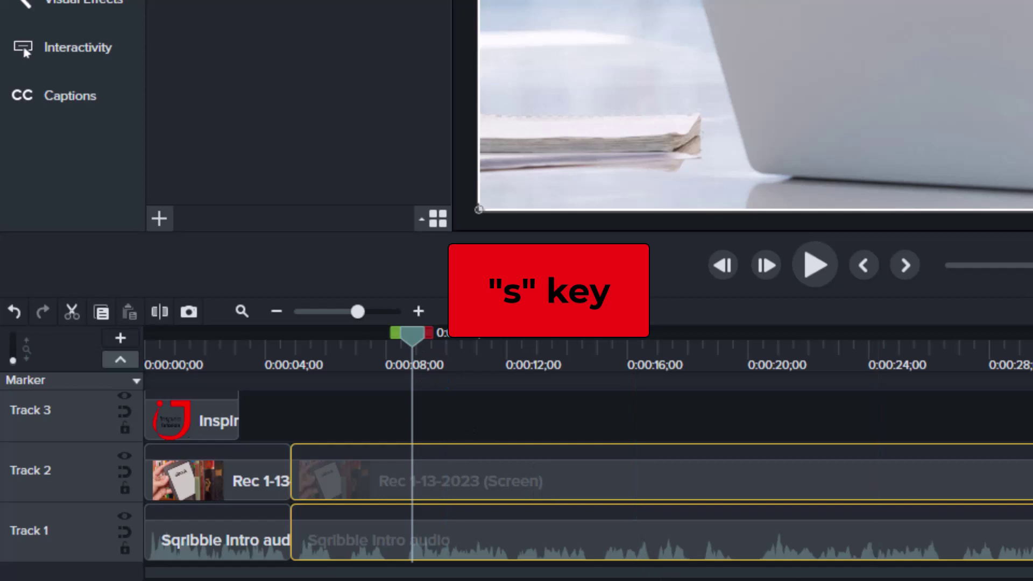
pyautogui.press('Delete')
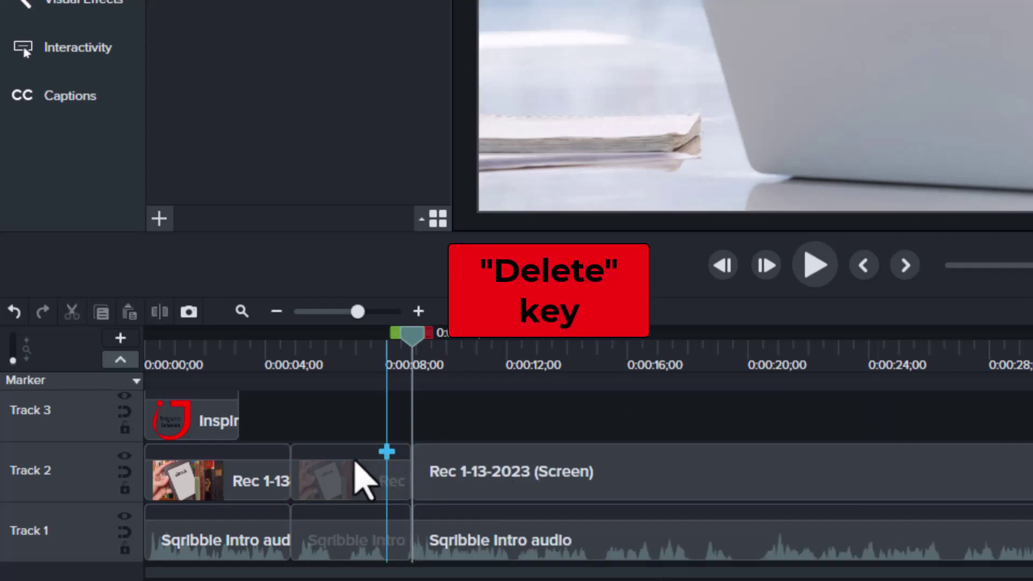
pyautogui.click(356, 485)
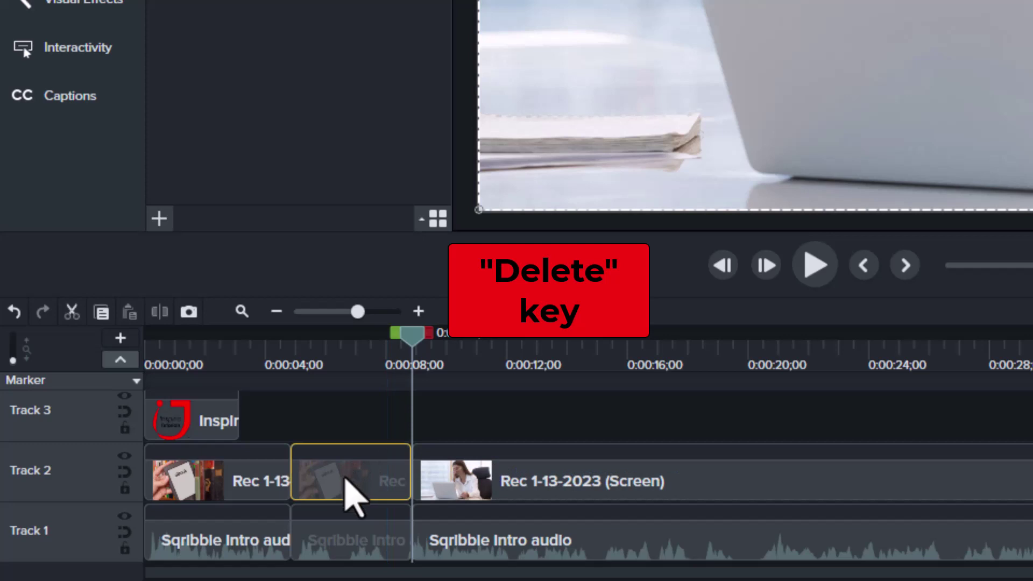
pyautogui.press('Delete')
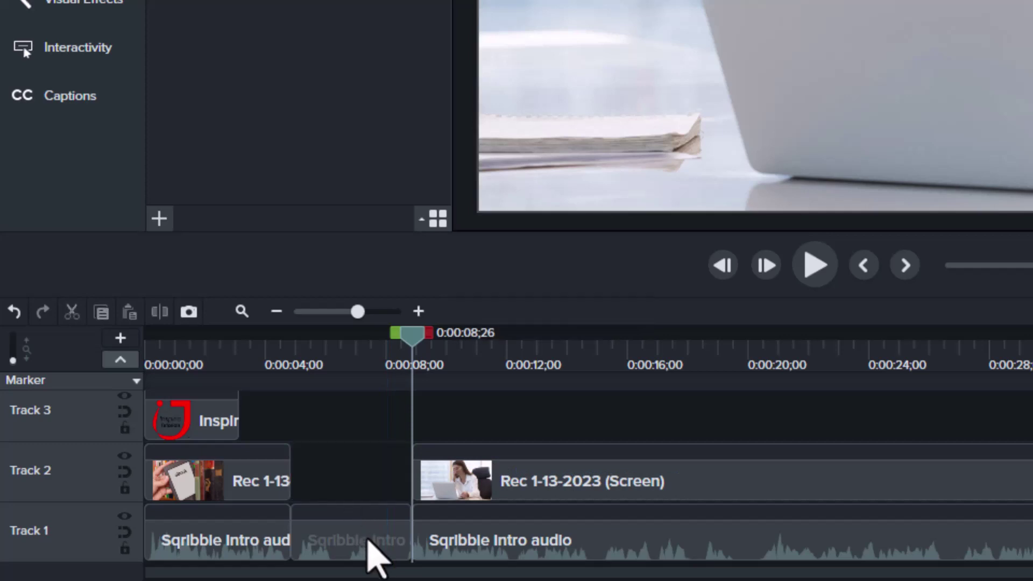
pyautogui.click(373, 551)
pyautogui.press('Delete')
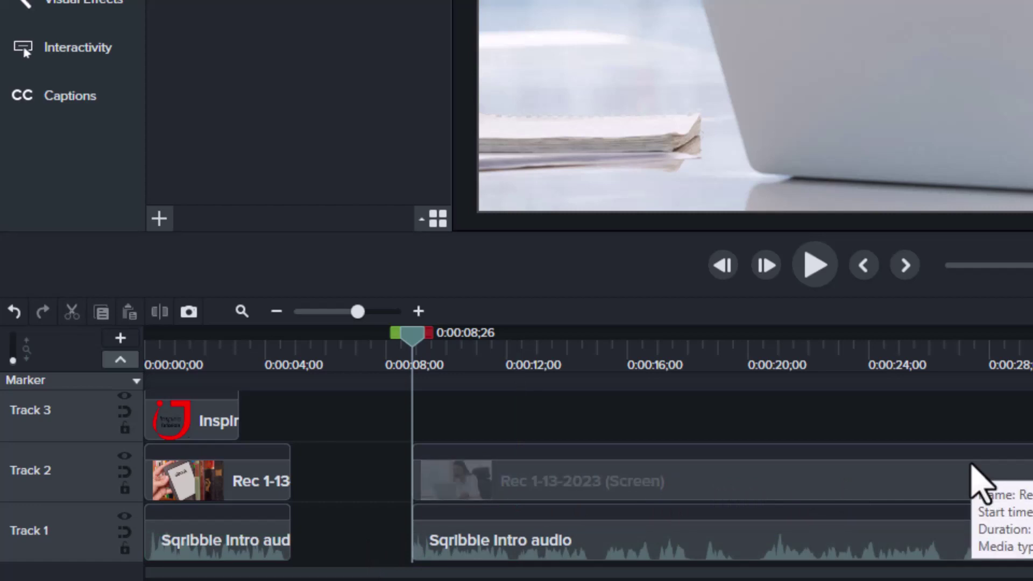
pyautogui.hotkey('ctrl', 'z')
pyautogui.hotkey('ctrl', 'z')
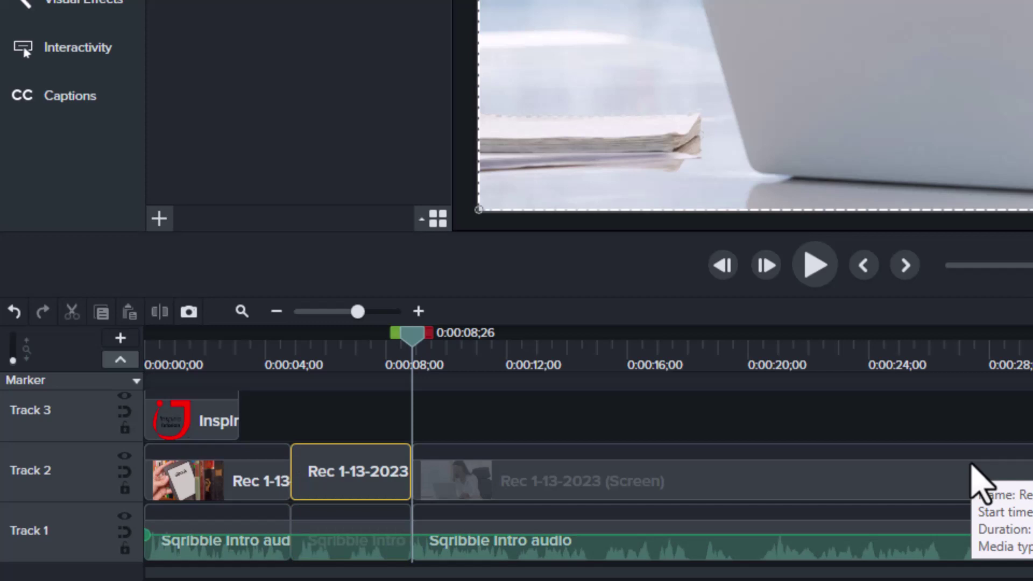
pyautogui.hotkey('ctrl', 'z')
pyautogui.hotkey('ctrl', 'z')
pyautogui.hotkey('ctrl', 'z')
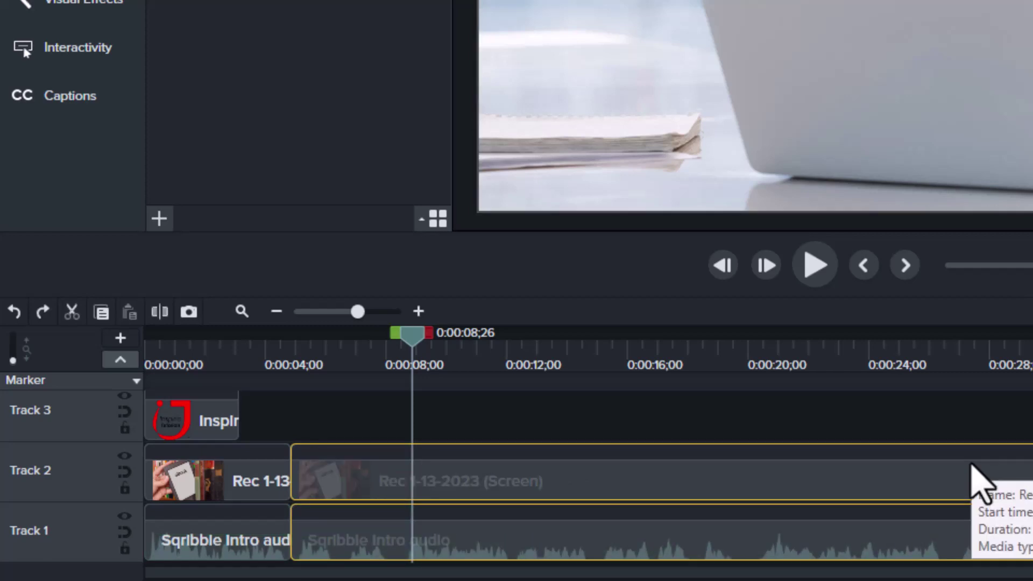
# - Undo the earlier split and split video and audio at about 8 seconds with Ctrl+Shift+S
pyautogui.hotkey('ctrl', 'z')
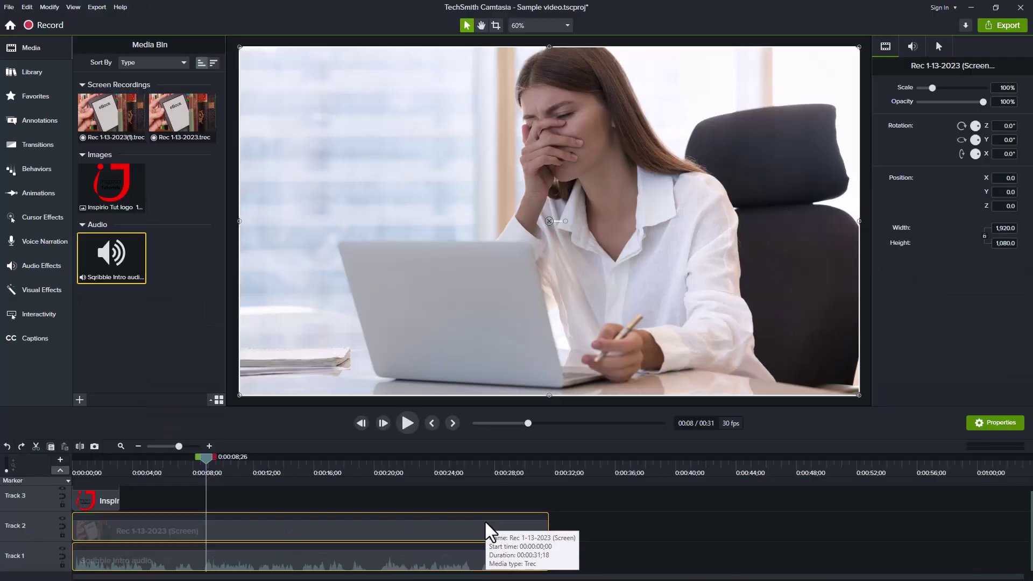
pyautogui.click(284, 501)
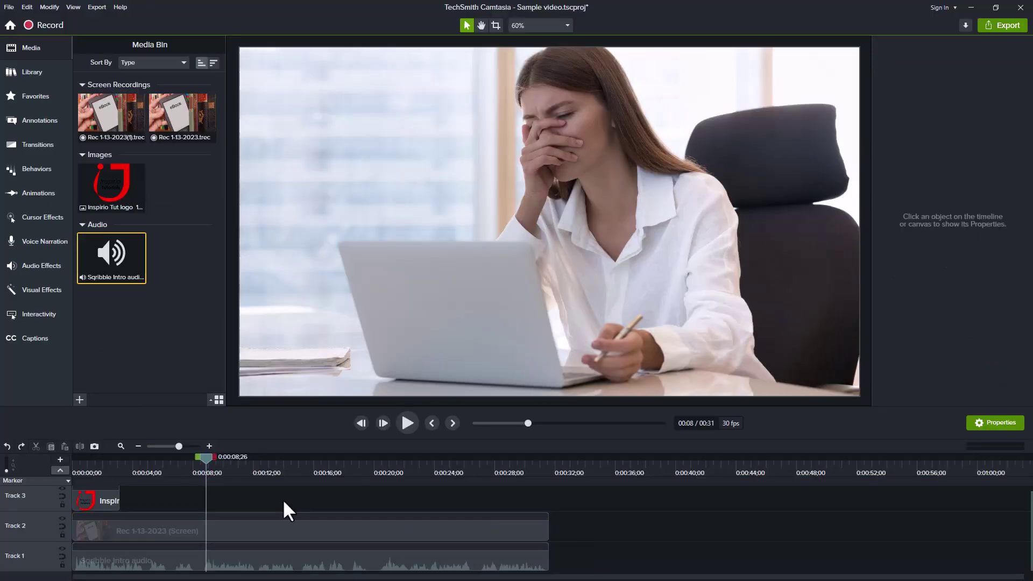
pyautogui.hotkey('ctrl', 'shift', 's')
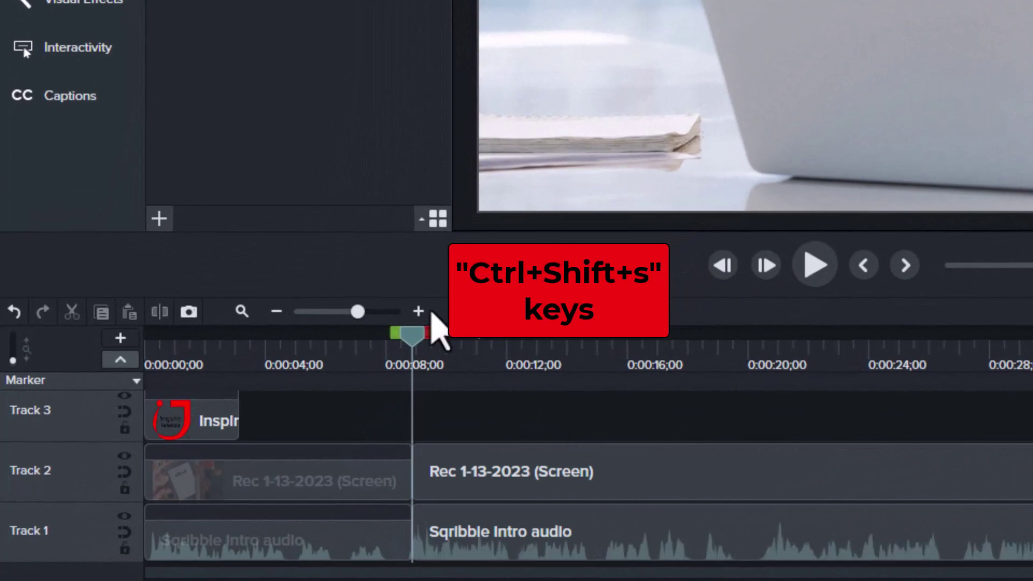
# - Split both tracks again at 0:13;01 and select the two middle pieces
pyautogui.moveTo(410, 339)
pyautogui.mouseDown()
pyautogui.moveTo(557, 372)
pyautogui.moveTo(534, 345)
pyautogui.mouseUp()
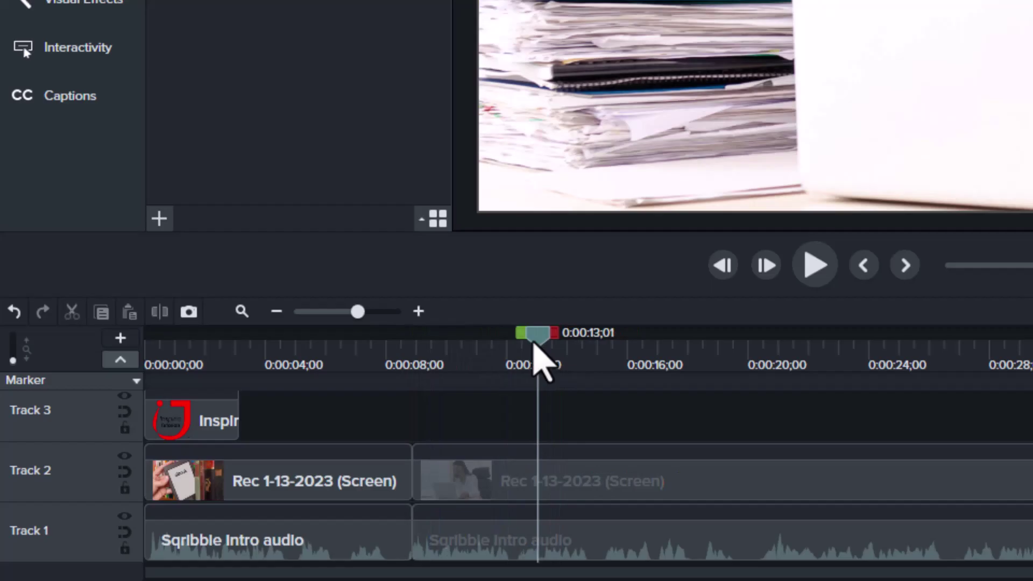
pyautogui.hotkey('ctrl', 'shift', 's')
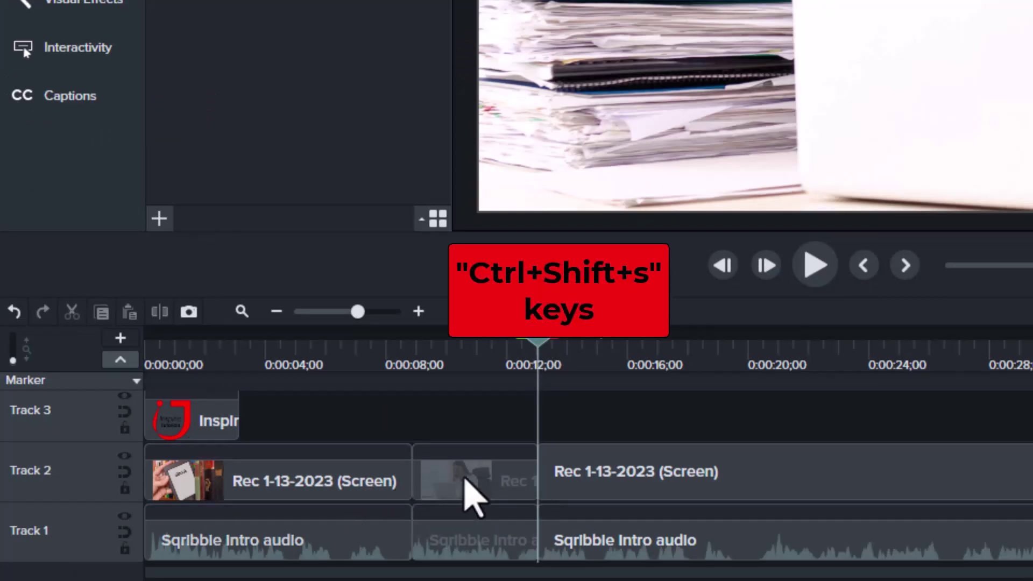
pyautogui.click(477, 492)
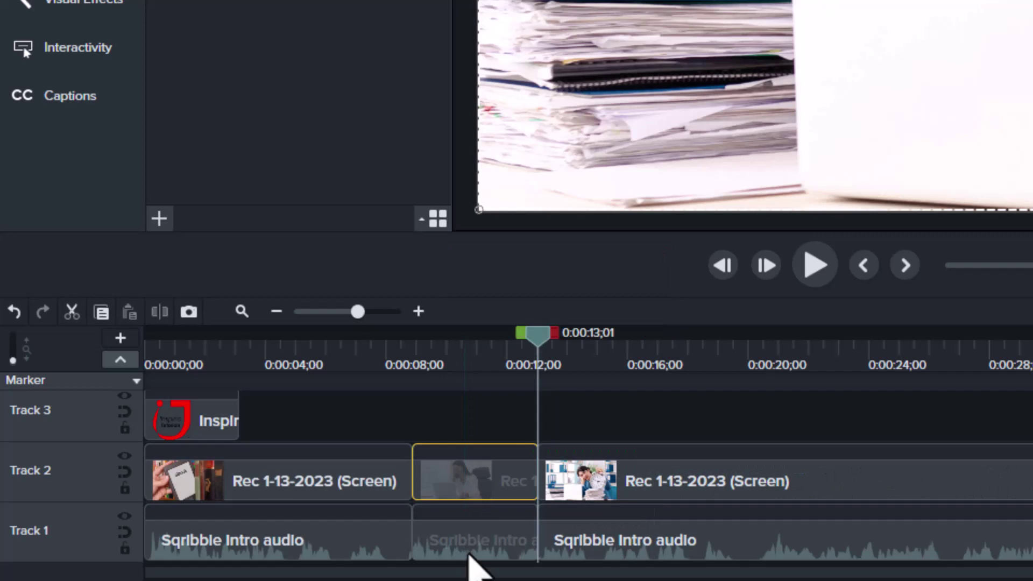
pyautogui.keyDown('ctrl'); pyautogui.click(471, 555); pyautogui.keyUp('ctrl')
# - Delete the middle pieces, try the logo clip in the gap, then return it to Track 3
pyautogui.press('Delete')
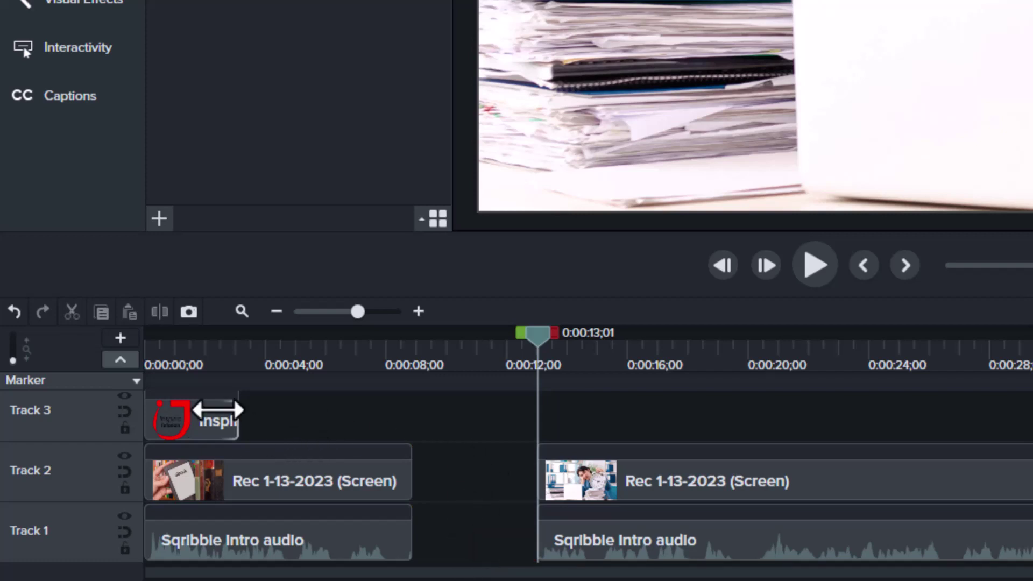
pyautogui.moveTo(214, 420); pyautogui.dragTo(512, 450)
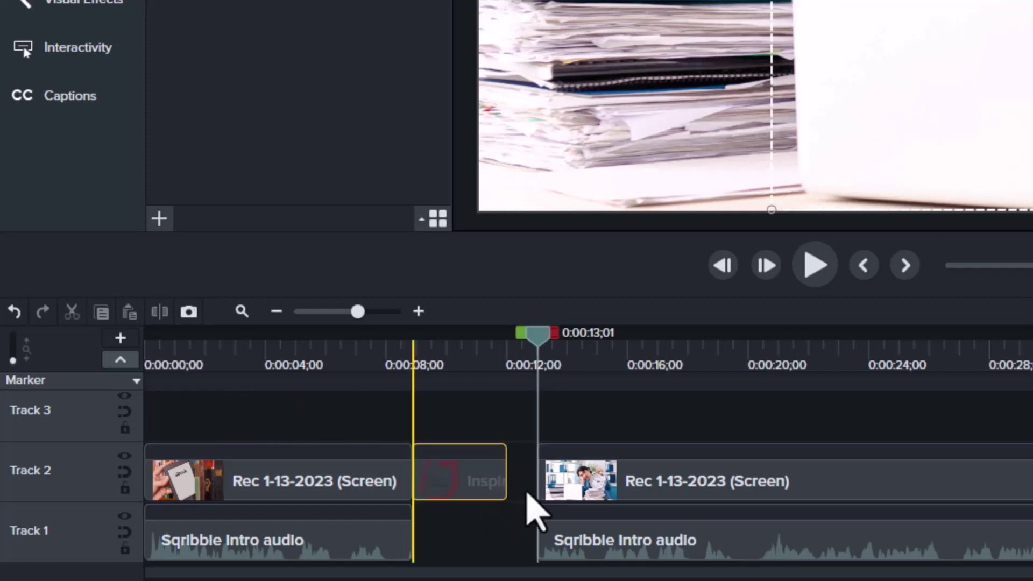
pyautogui.moveTo(492, 525)
pyautogui.mouseDown()
pyautogui.moveTo(531, 510)
pyautogui.moveTo(440, 400)
pyautogui.mouseUp()
pyautogui.moveTo(279, 433); pyautogui.dragTo(153, 420)
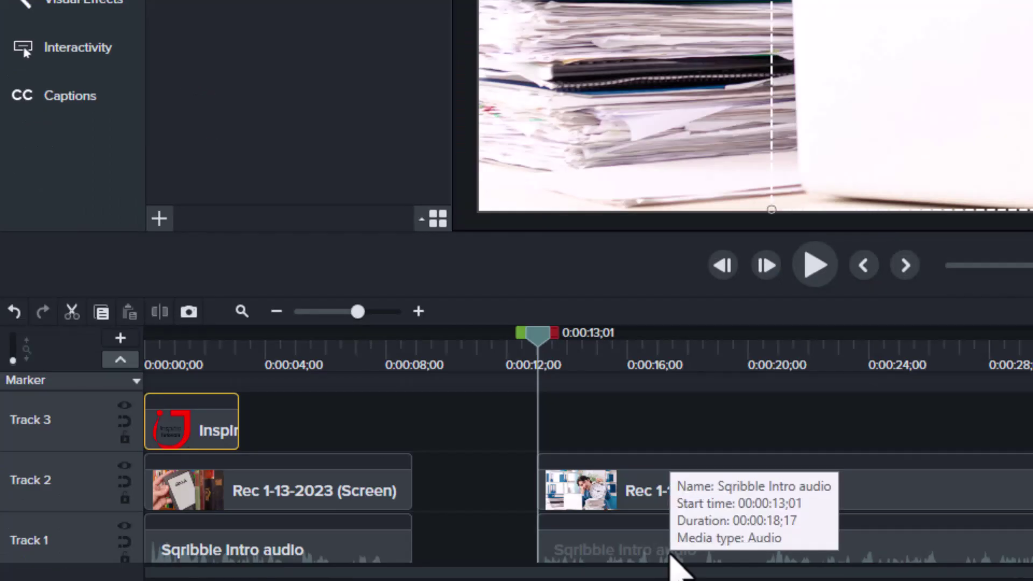
# - Enable Track 1's magnet and drag the later recording left to close the gap
pyautogui.click(669, 555)
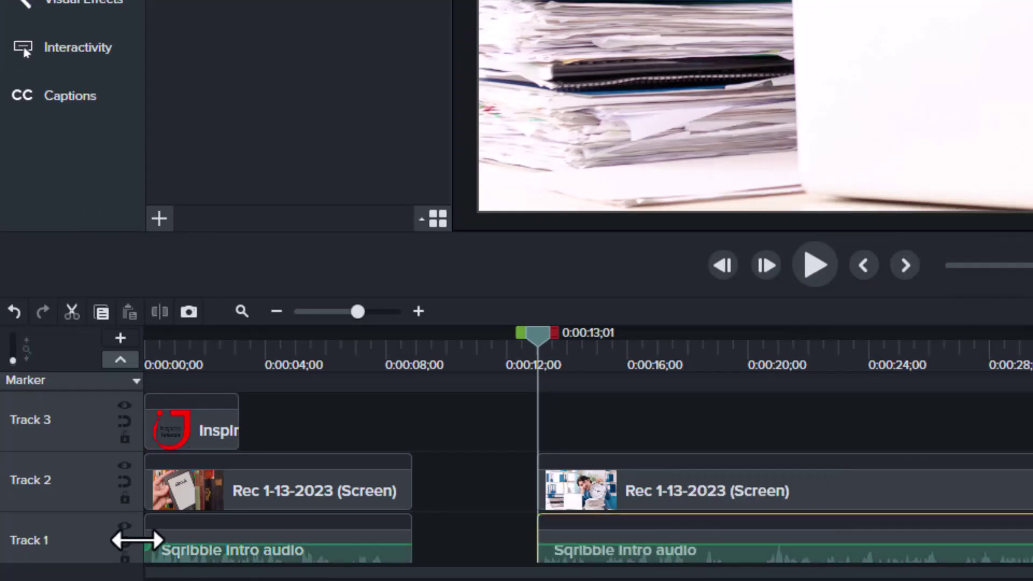
pyautogui.click(124, 540)
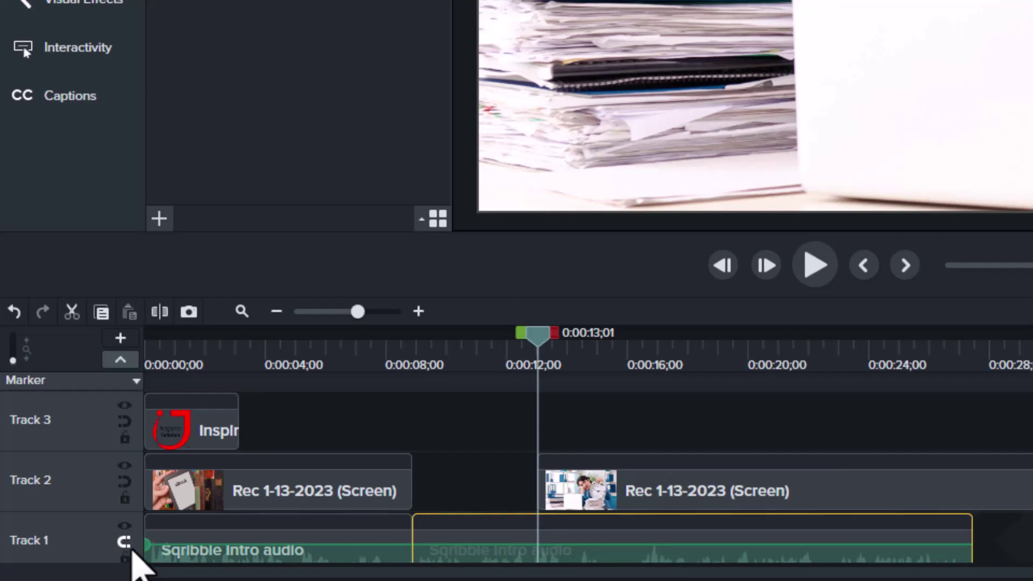
pyautogui.click(616, 489)
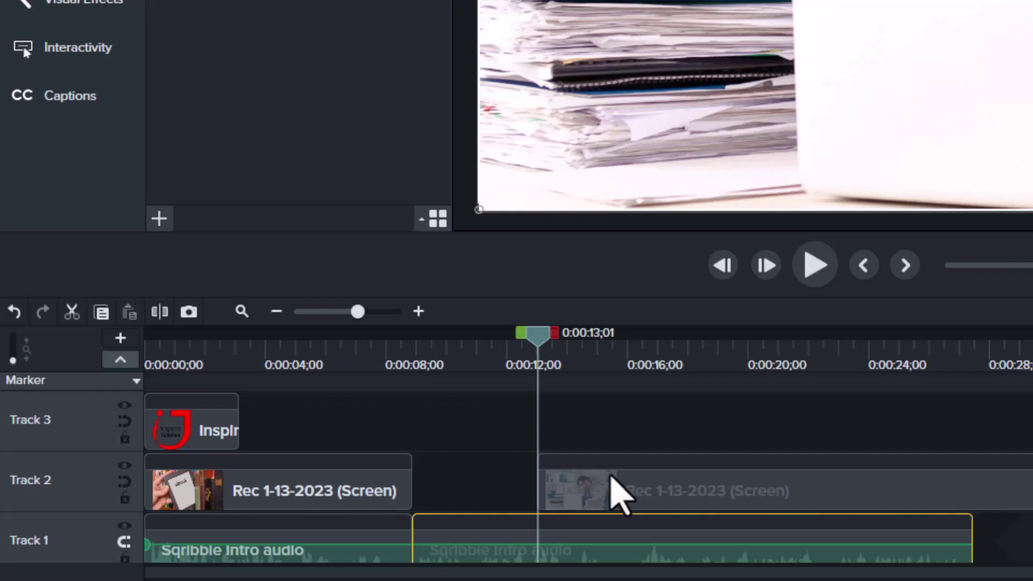
pyautogui.moveTo(615, 488); pyautogui.dragTo(475, 501)
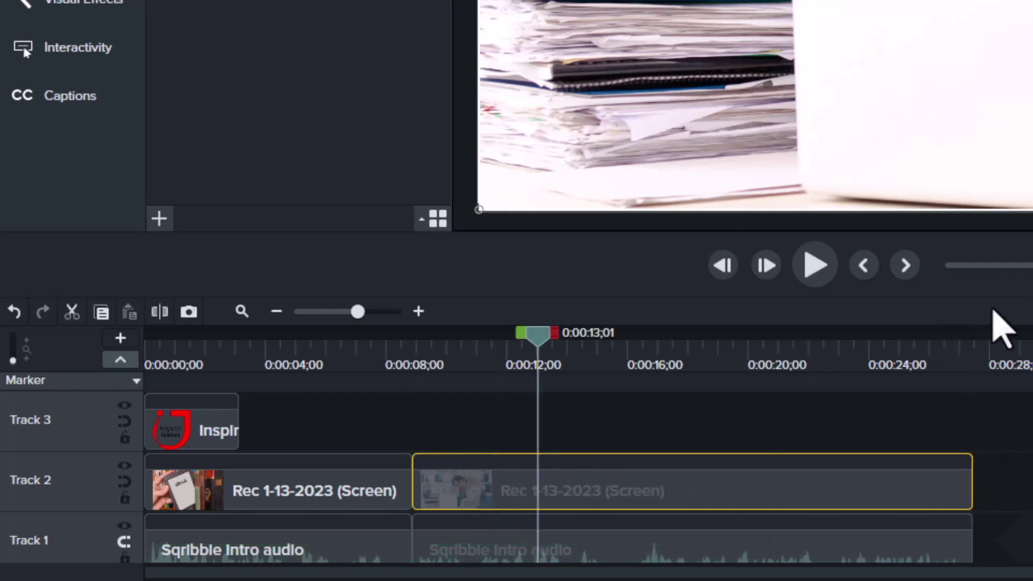
# - Restore the split state, ripple delete the middle pieces with Ctrl+Delete, leaving 27 seconds
pyautogui.hotkey('ctrl', 'Delete')
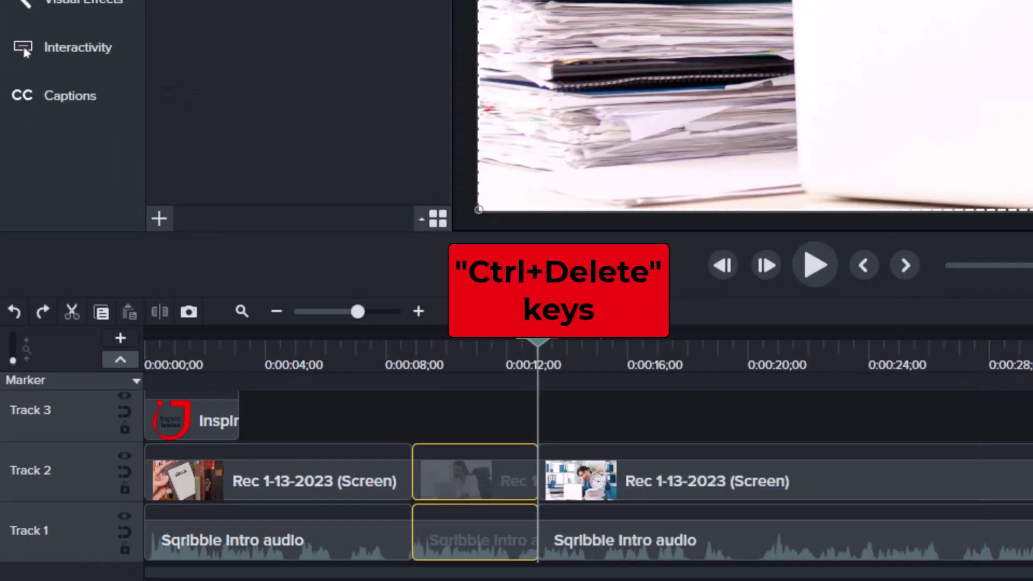
pyautogui.hotkey('ctrl', 'Delete')
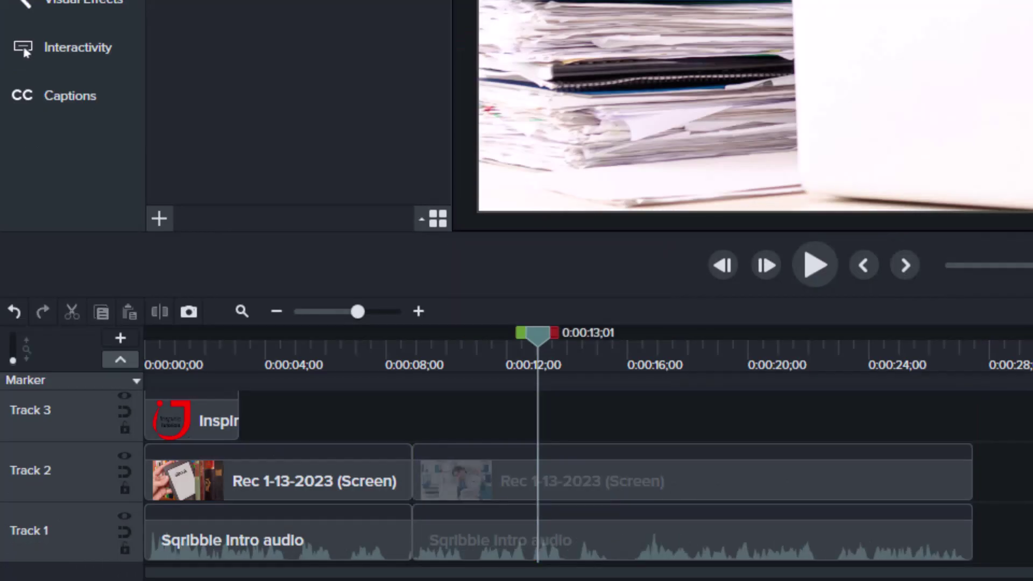
pyautogui.moveTo(357, 461)
pyautogui.mouseDown()
pyautogui.moveTo(347, 504)
pyautogui.moveTo(364, 491)
pyautogui.moveTo(477, 497)
pyautogui.mouseUp()
pyautogui.click(476, 497)
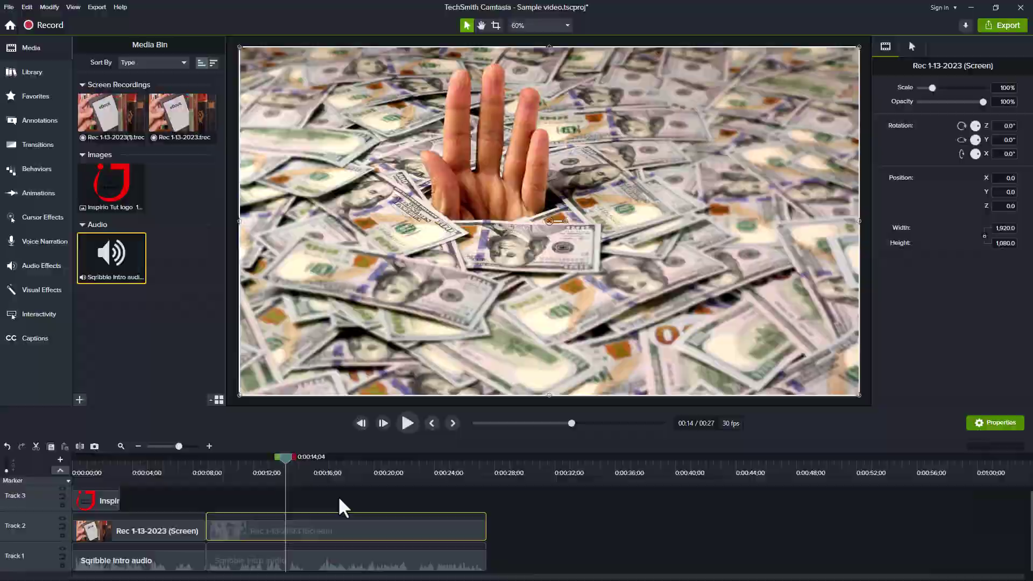
# - Try a few playhead ranges, then mark 0:00:16 to 0:00:22;15 across the tracks
pyautogui.click(571, 359)
pyautogui.moveTo(556, 339); pyautogui.dragTo(521, 362)
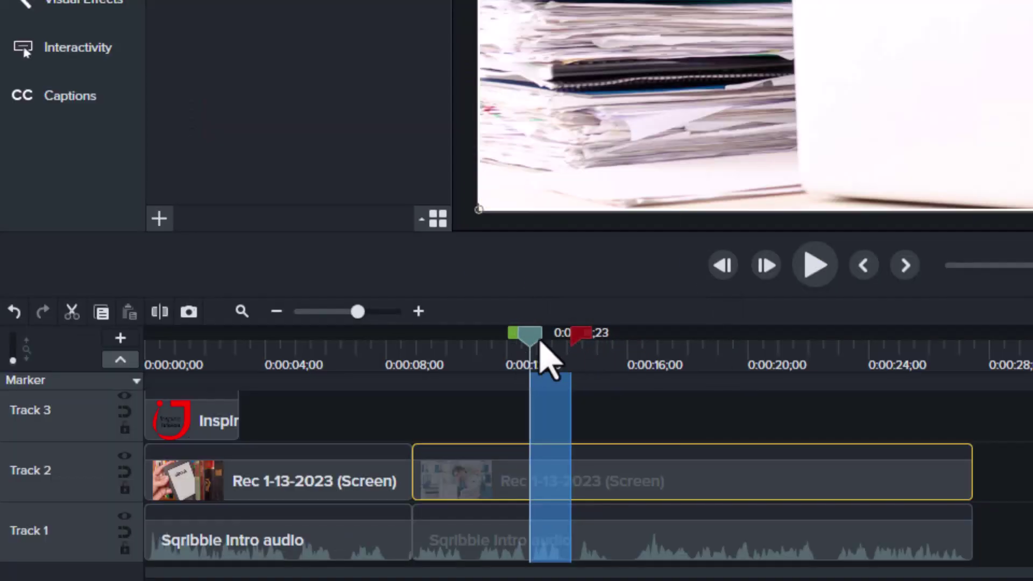
pyautogui.click(535, 343)
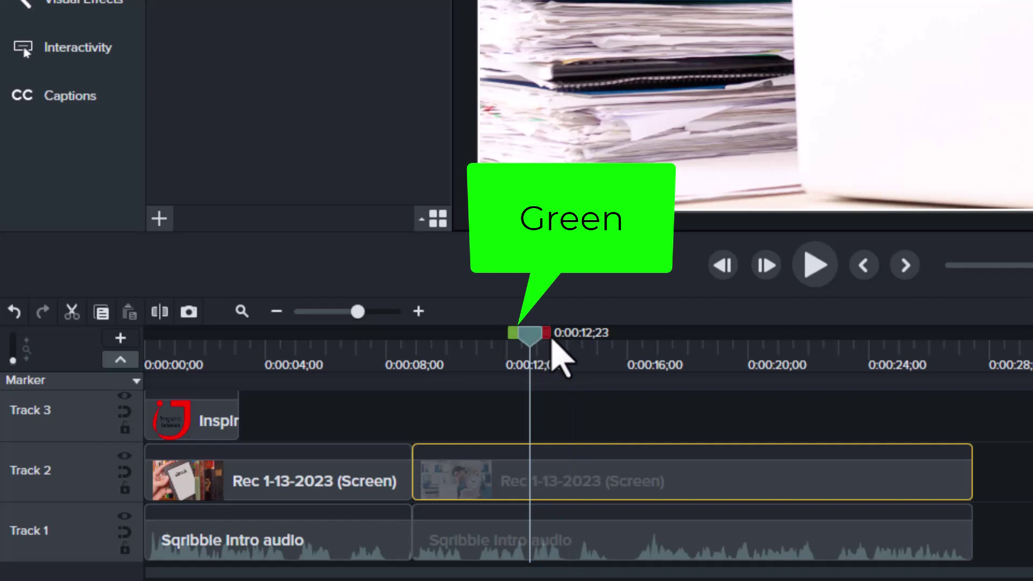
pyautogui.moveTo(549, 335)
pyautogui.mouseDown()
pyautogui.moveTo(614, 341)
pyautogui.moveTo(630, 355)
pyautogui.mouseUp()
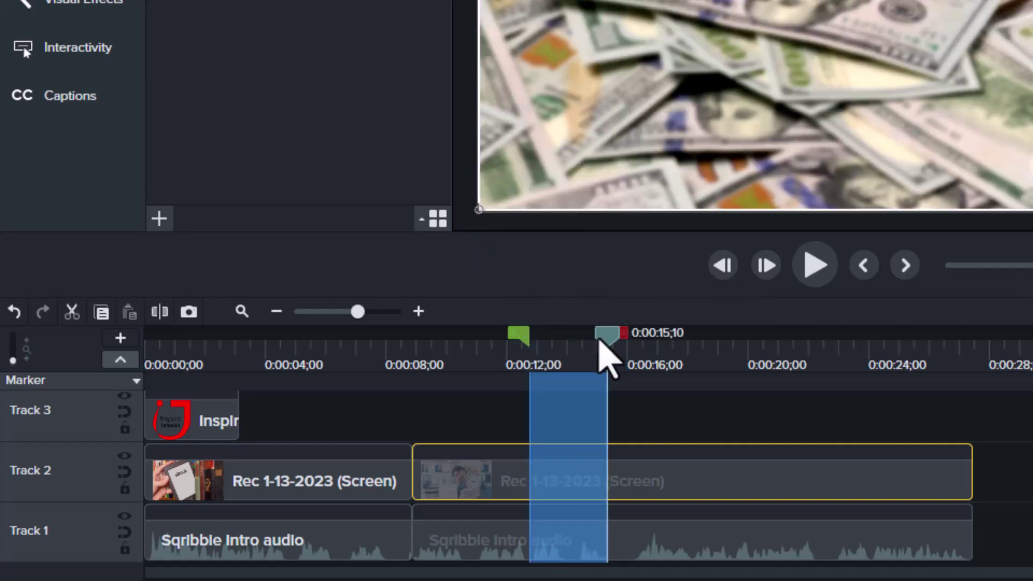
pyautogui.click(599, 342)
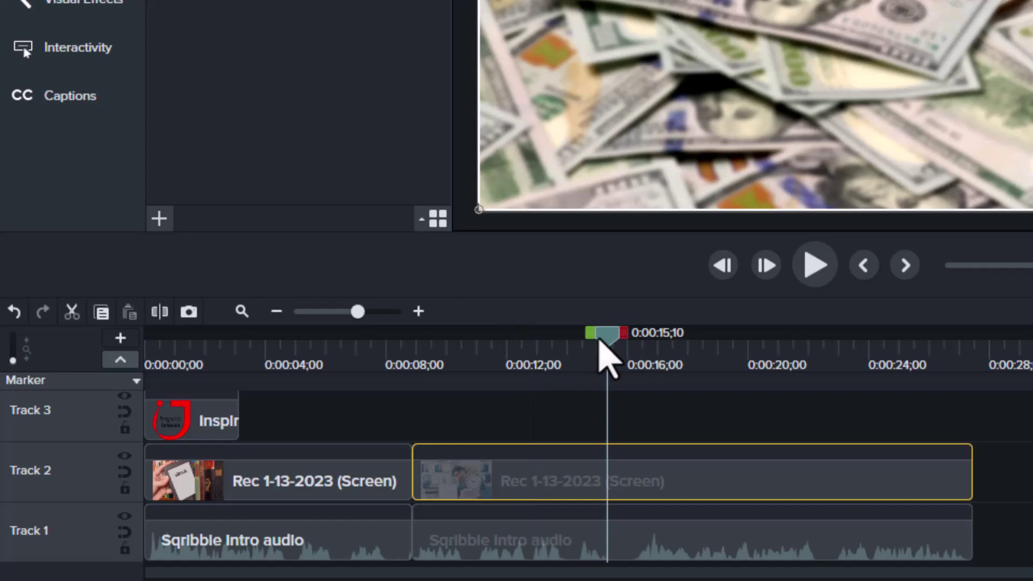
pyautogui.moveTo(608, 356)
pyautogui.mouseDown()
pyautogui.moveTo(654, 339)
pyautogui.moveTo(768, 358)
pyautogui.moveTo(858, 356)
pyautogui.moveTo(837, 355)
pyautogui.moveTo(837, 344)
pyautogui.mouseUp()
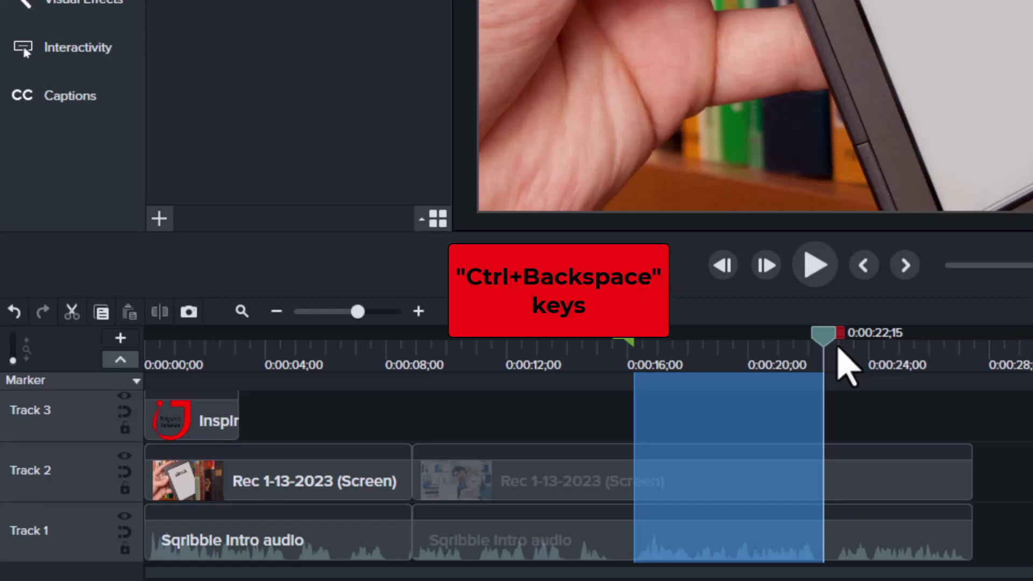
# - Ripple delete the 0:16–0:22 range with Ctrl+Backspace, redo it, then select the second clip
pyautogui.hotkey('ctrl', 'BackSpace')
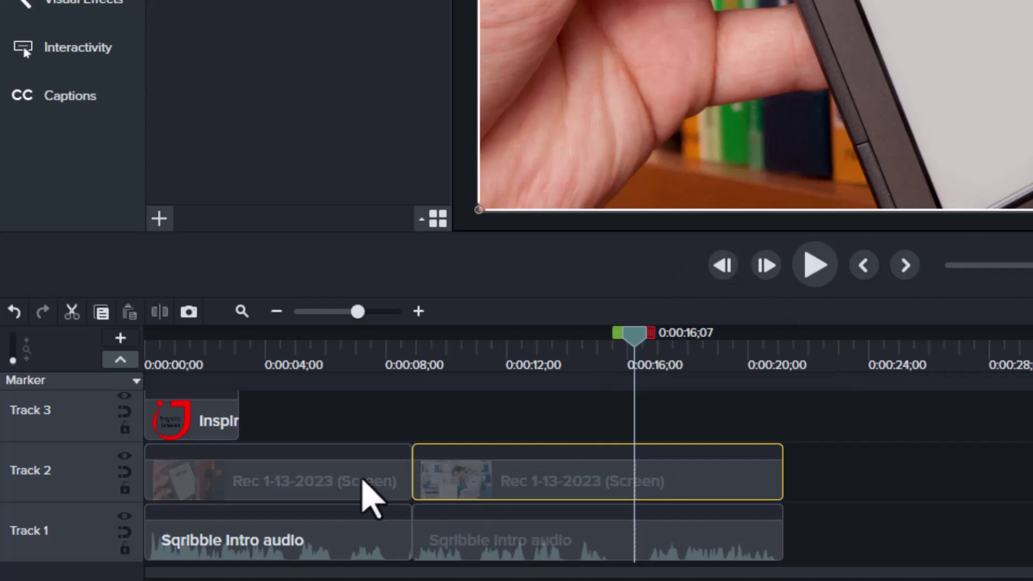
pyautogui.moveTo(654, 347)
pyautogui.mouseDown()
pyautogui.moveTo(773, 369)
pyautogui.moveTo(816, 343)
pyautogui.moveTo(858, 359)
pyautogui.moveTo(853, 344)
pyautogui.moveTo(838, 348)
pyautogui.mouseUp()
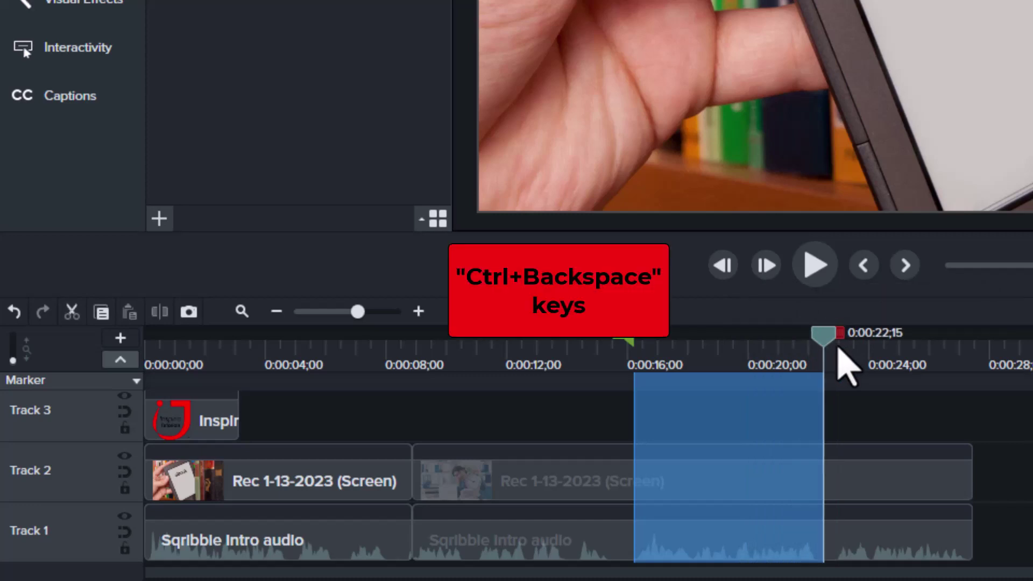
pyautogui.hotkey('ctrl', 'BackSpace')
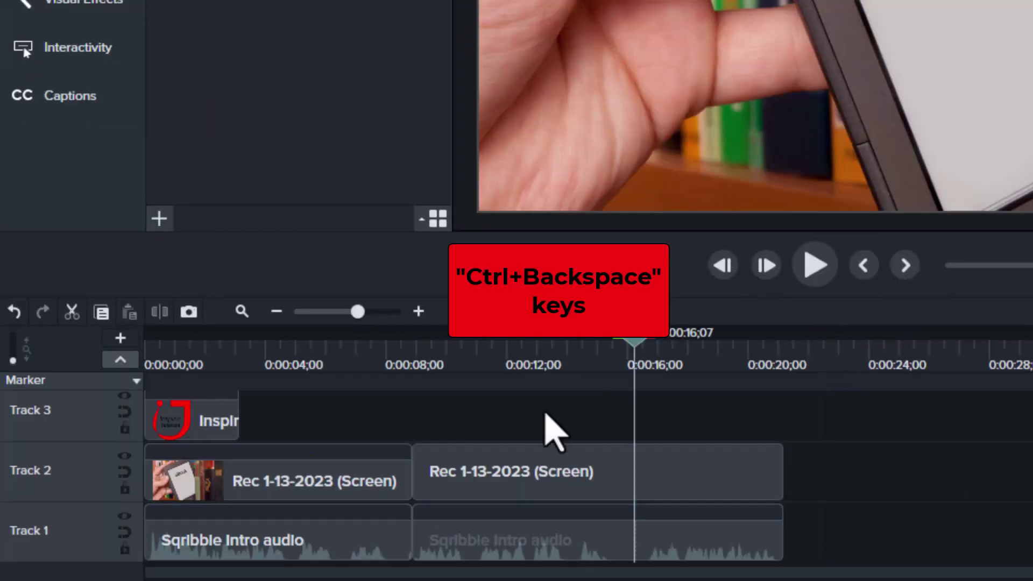
pyautogui.click(491, 487)
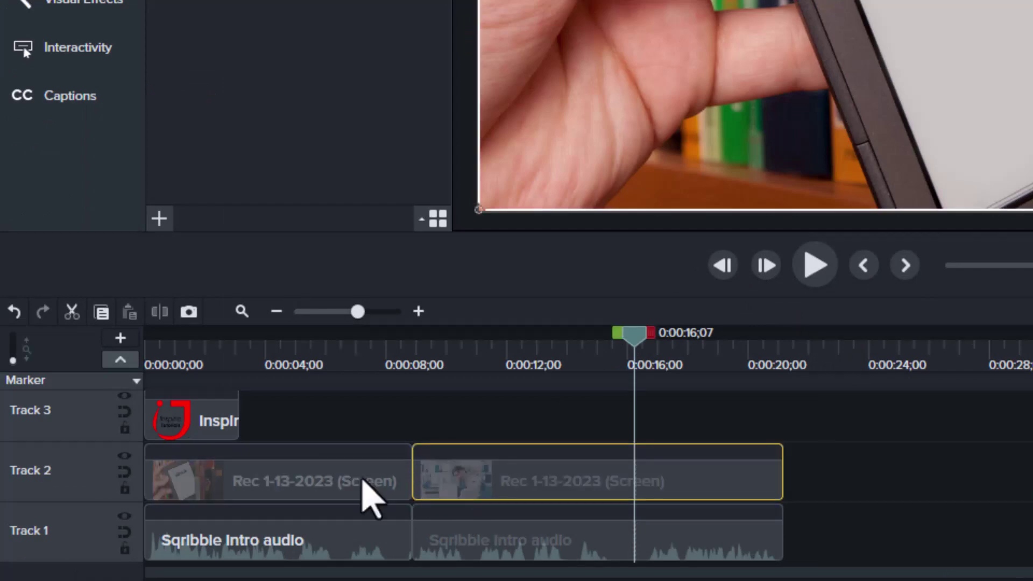